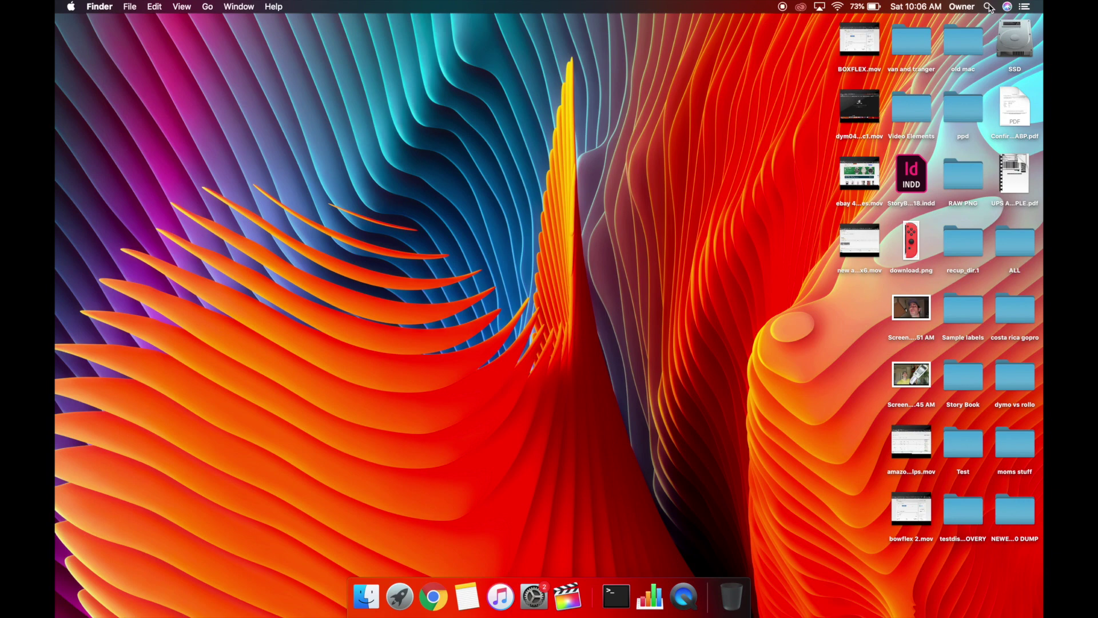
Confirm in the menu-bar Wi-Fi list that the Mac is on DYMOLWW1107C6.
left_click(988, 6)
left_click(988, 7)
left_click(838, 6)
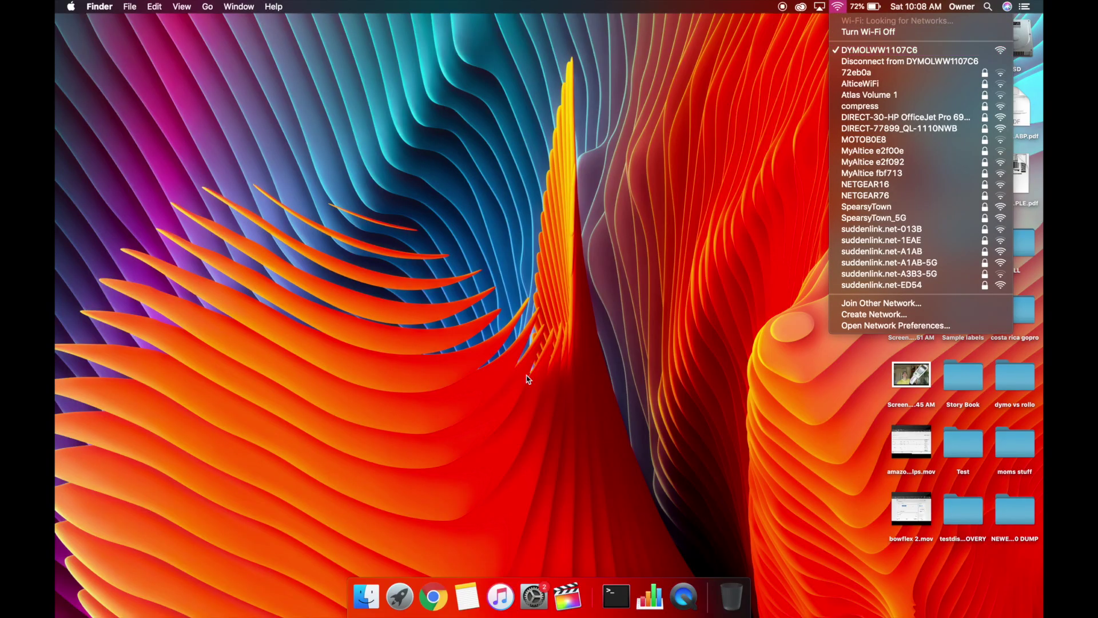
left_click(457, 458)
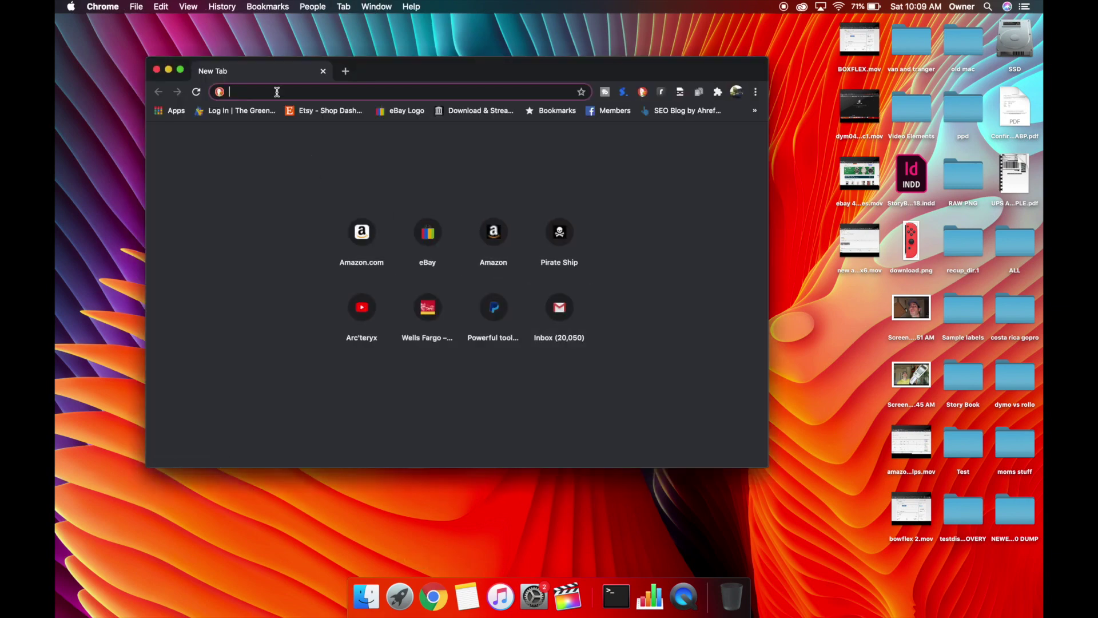
Load the printer's configuration page at 192.168.58.1 and keep the printer name DYMOLWW1107C6.
type("192.1")
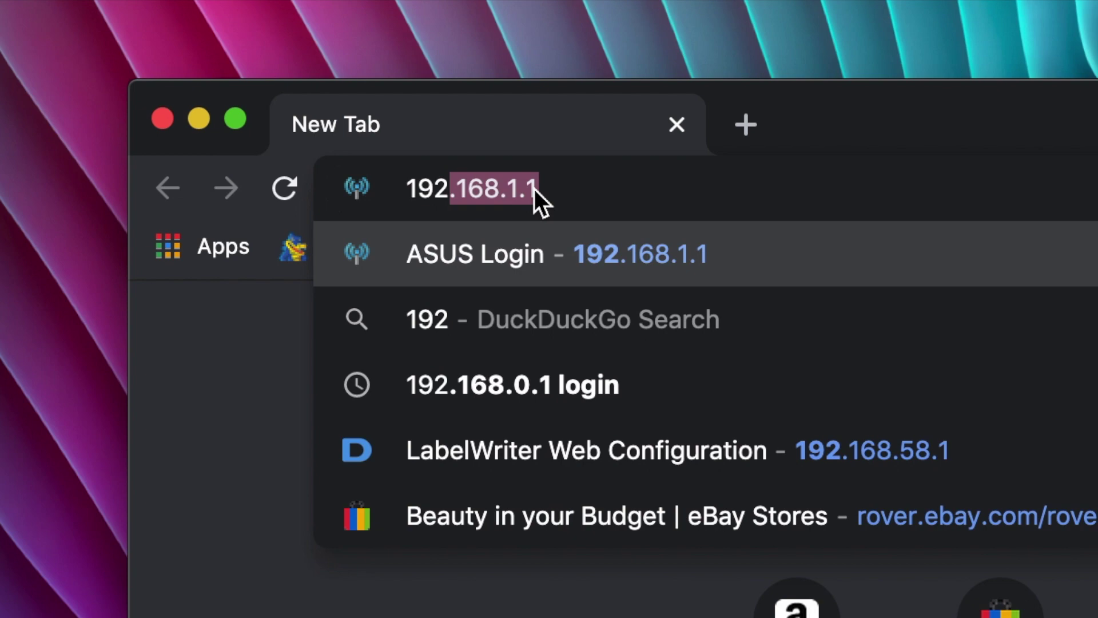
type("68.58")
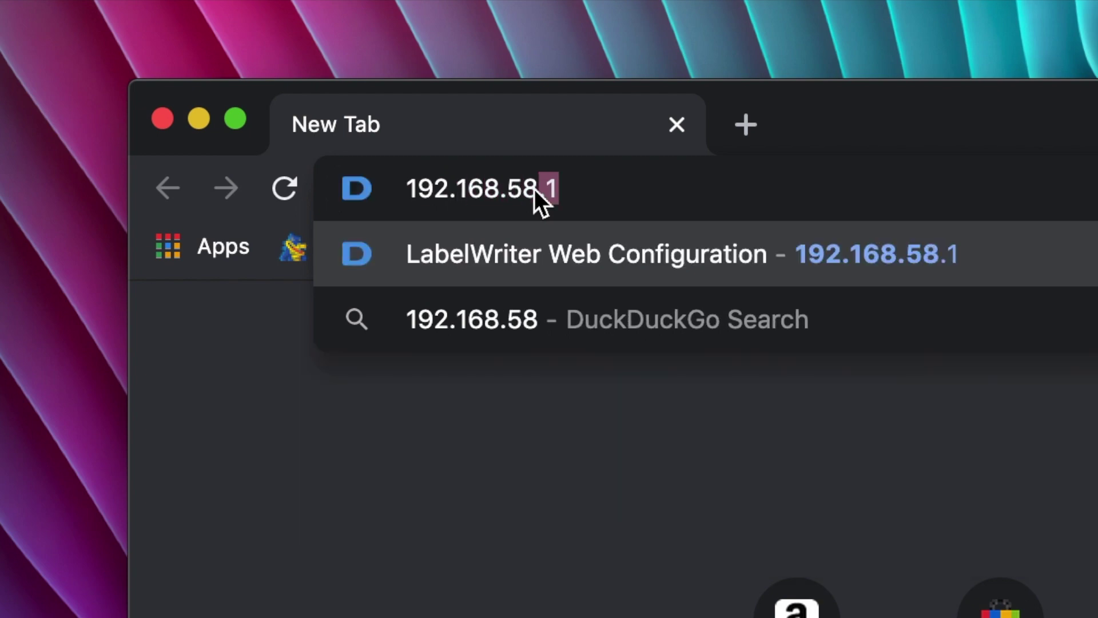
type(".1")
key("Return")
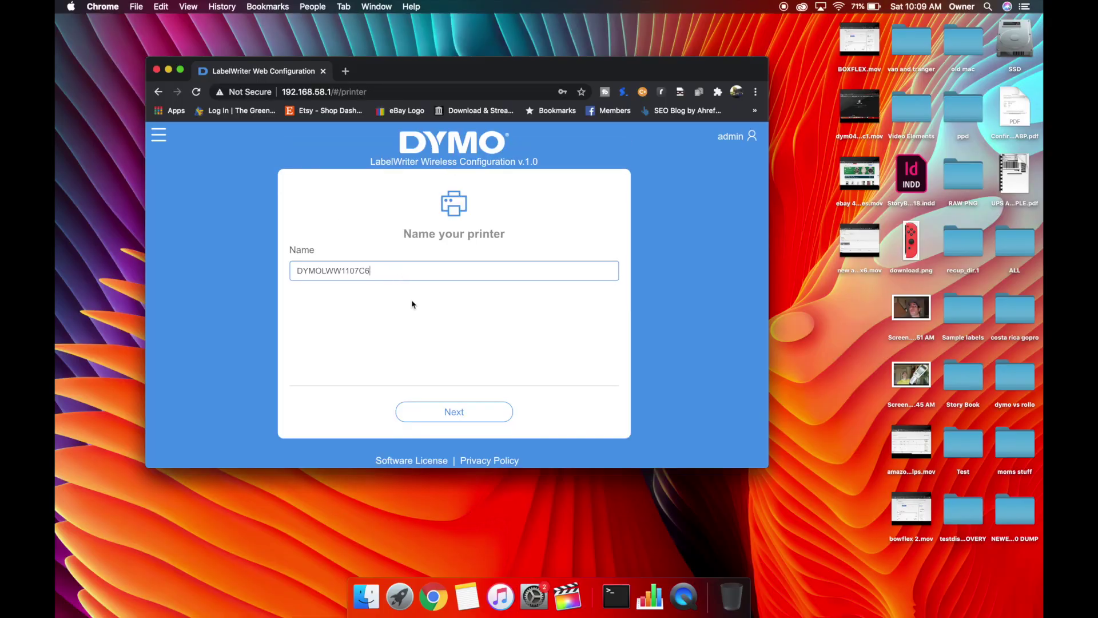
left_click(421, 422)
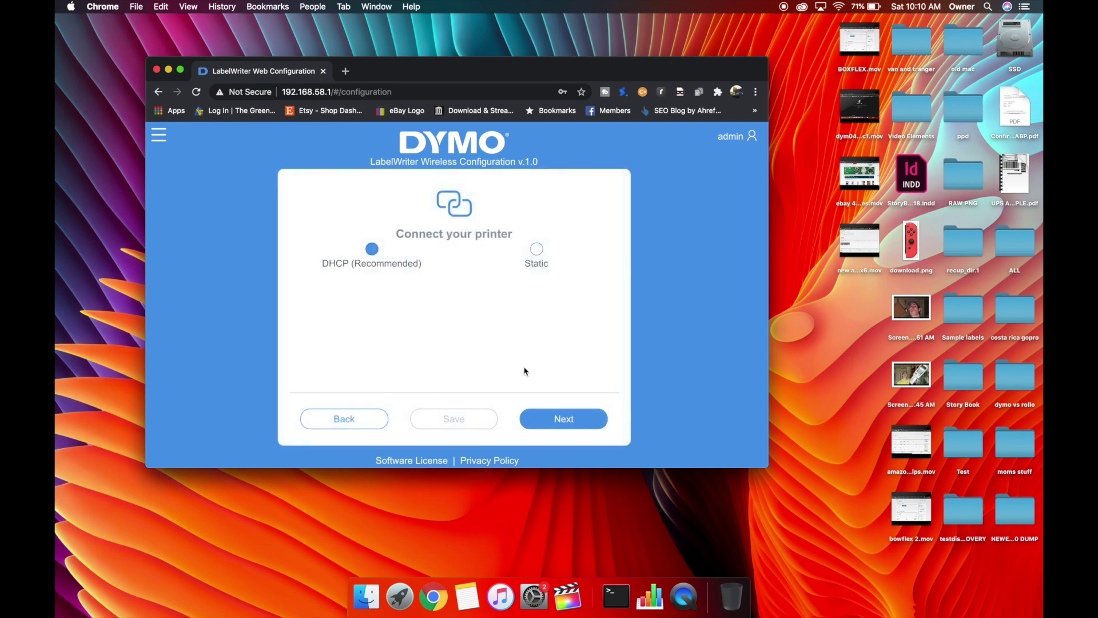
Keep DHCP (Recommended), continue to the wireless-network list, and make Chrome full screen.
left_click(546, 417)
key("ctrl+super+f")
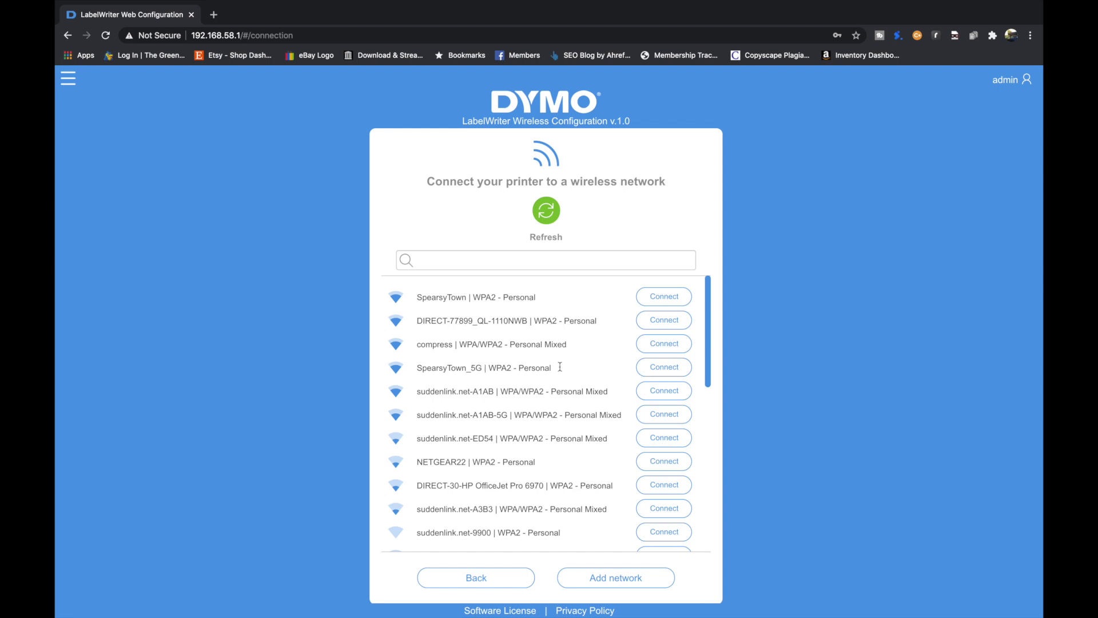
Join the printer to SpearsyTown_5G by pasting the Wi-Fi passphrase and connecting.
left_click(655, 369)
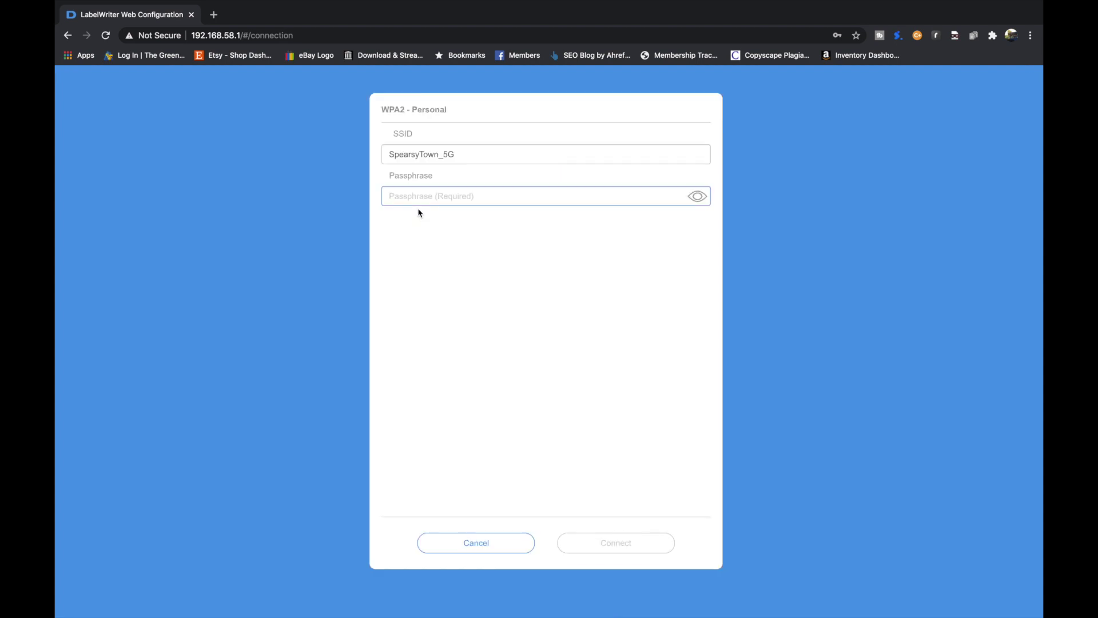
key("super+v")
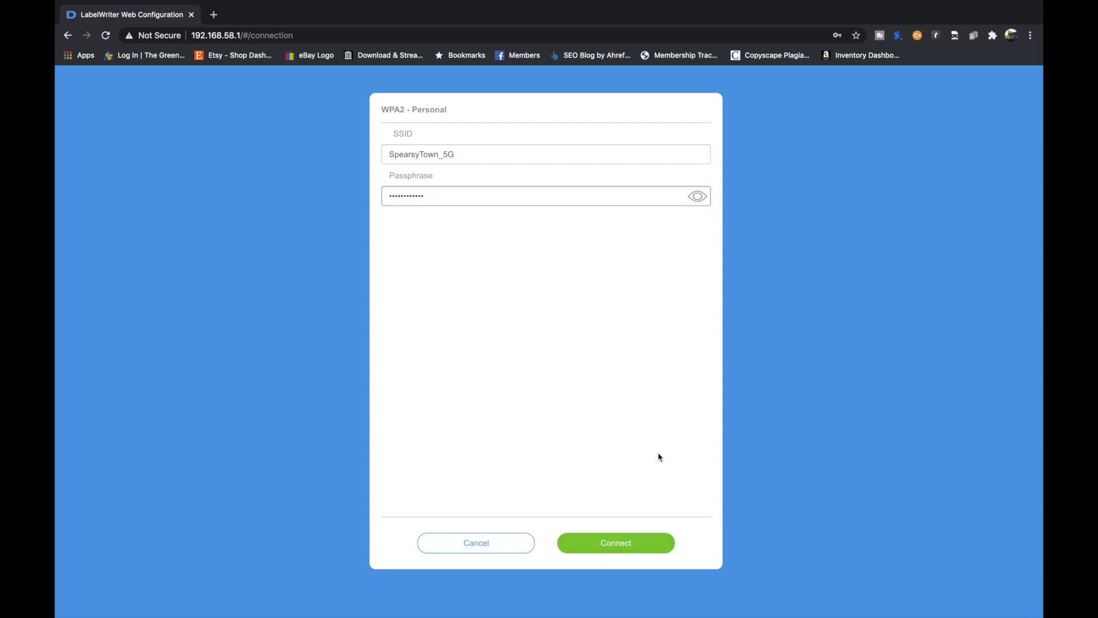
left_click(609, 548)
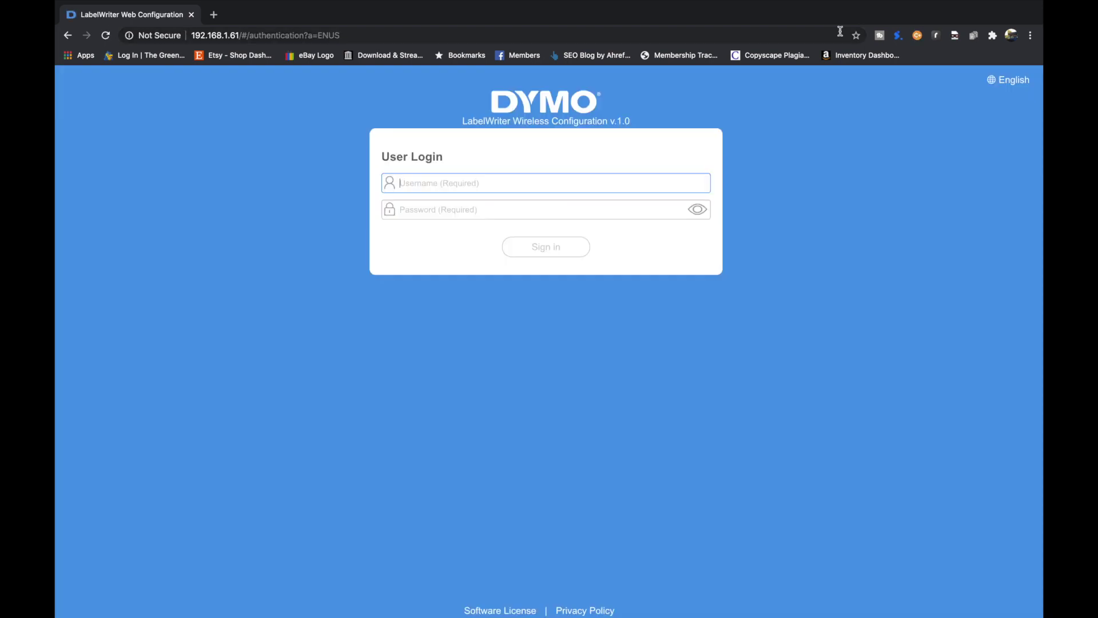
left_click(840, 35)
Check which Wi-Fi network the Mac is connected to.
mouse_move(892, 3)
left_click(835, 7)
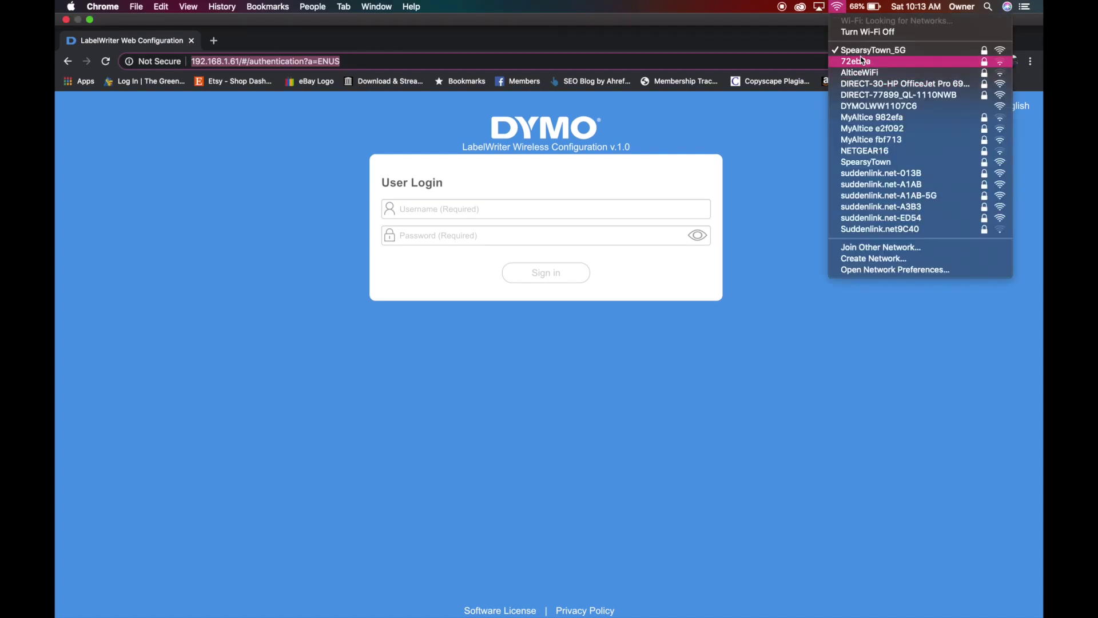
left_click(533, 55)
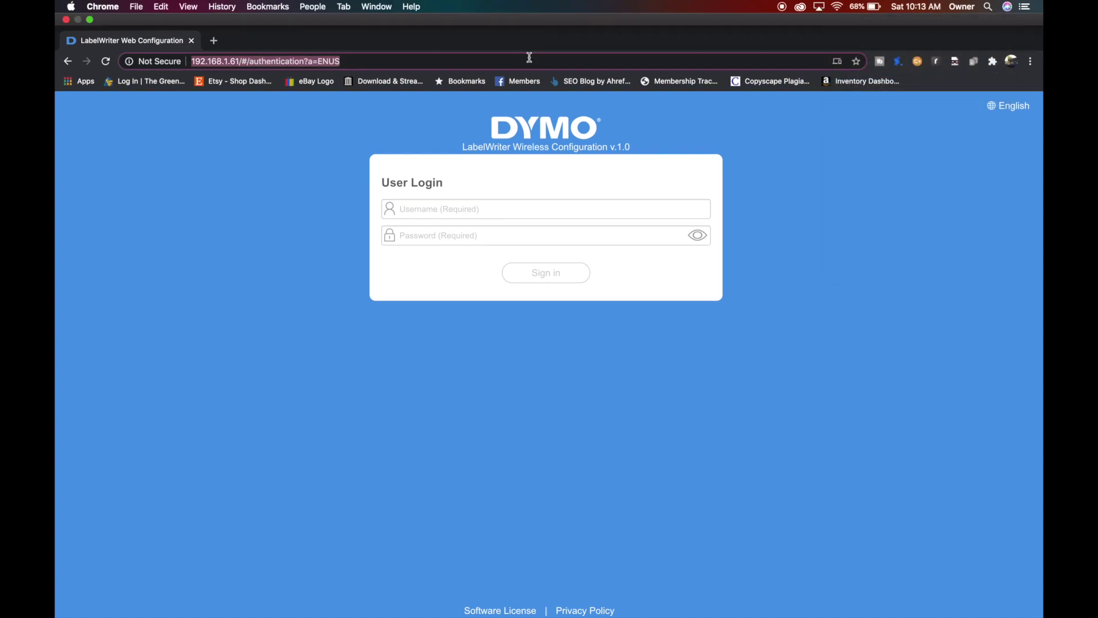
Download DYMO Label Software v8.7.4 for Mac from dymo.com and open DLS8Setup.8.7.4.dmg.
type("dymo")
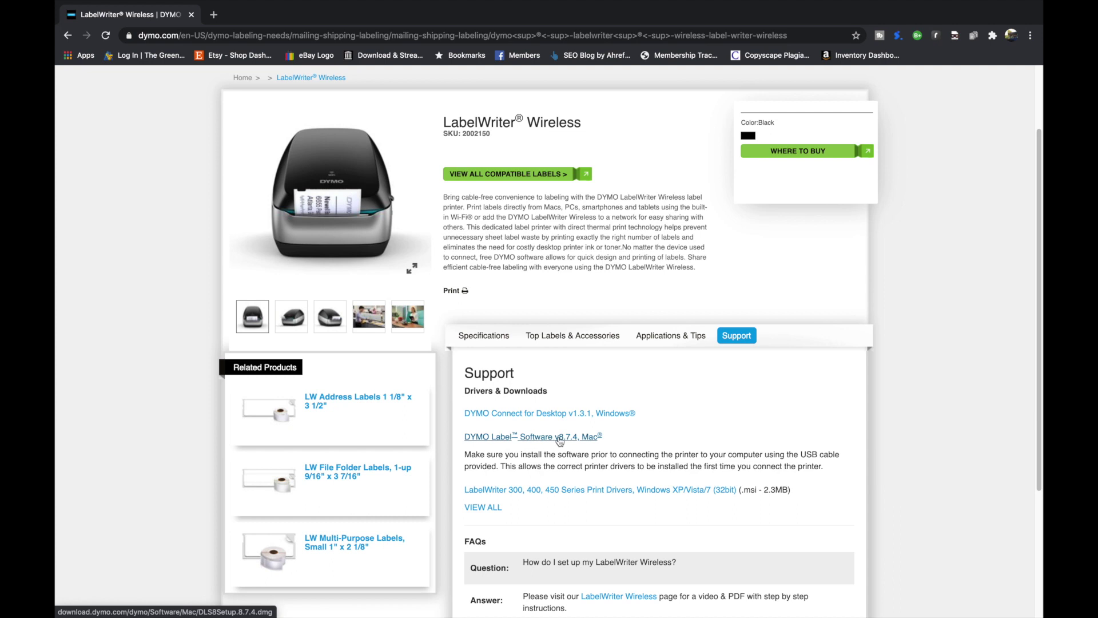
left_click(563, 442)
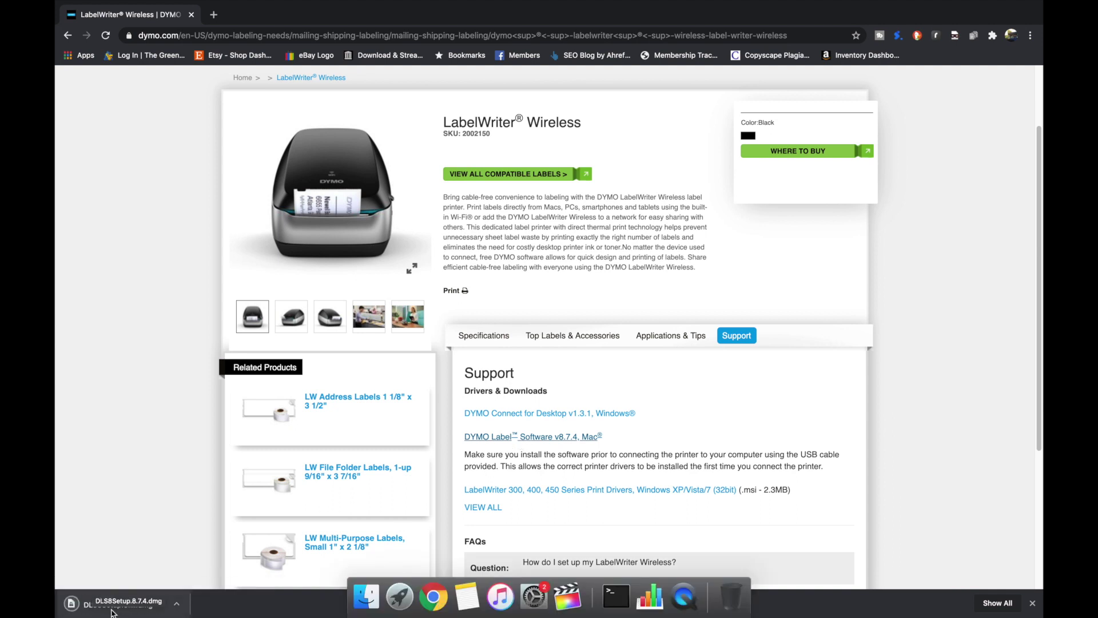
left_click(91, 611)
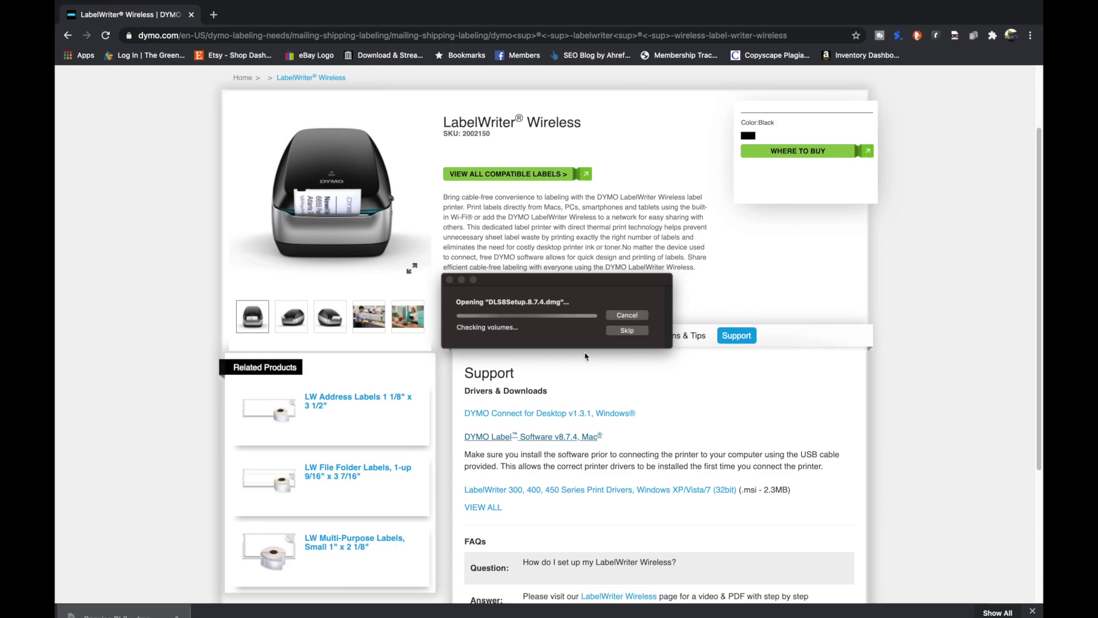
left_click(375, 122)
Launch the DYMO Label v.8 package and accept the software license.
double_click(375, 122)
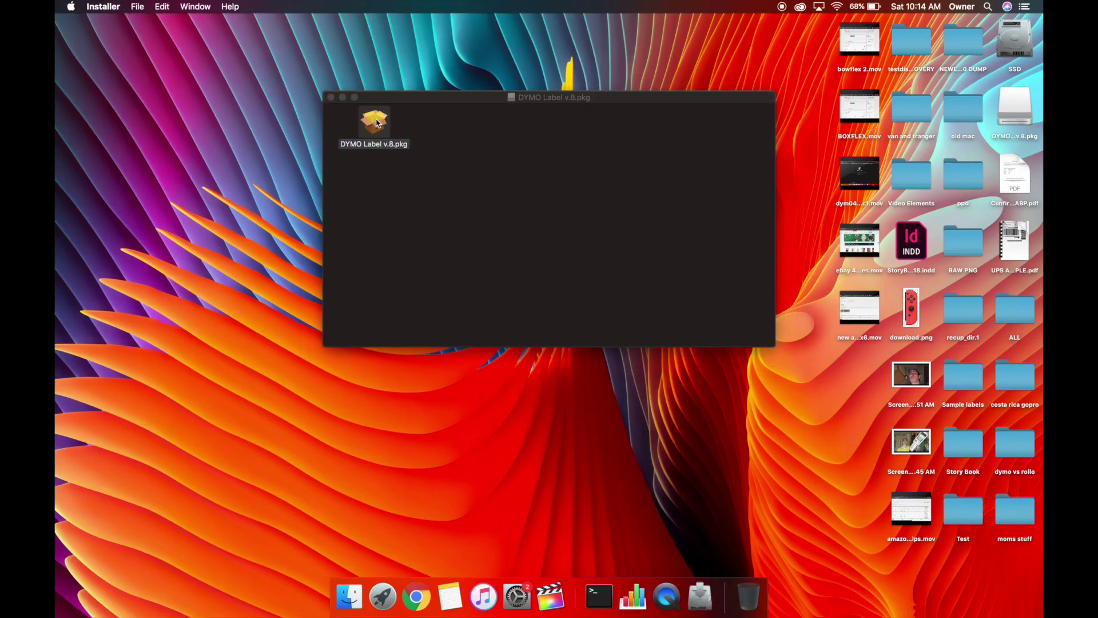
left_click(631, 229)
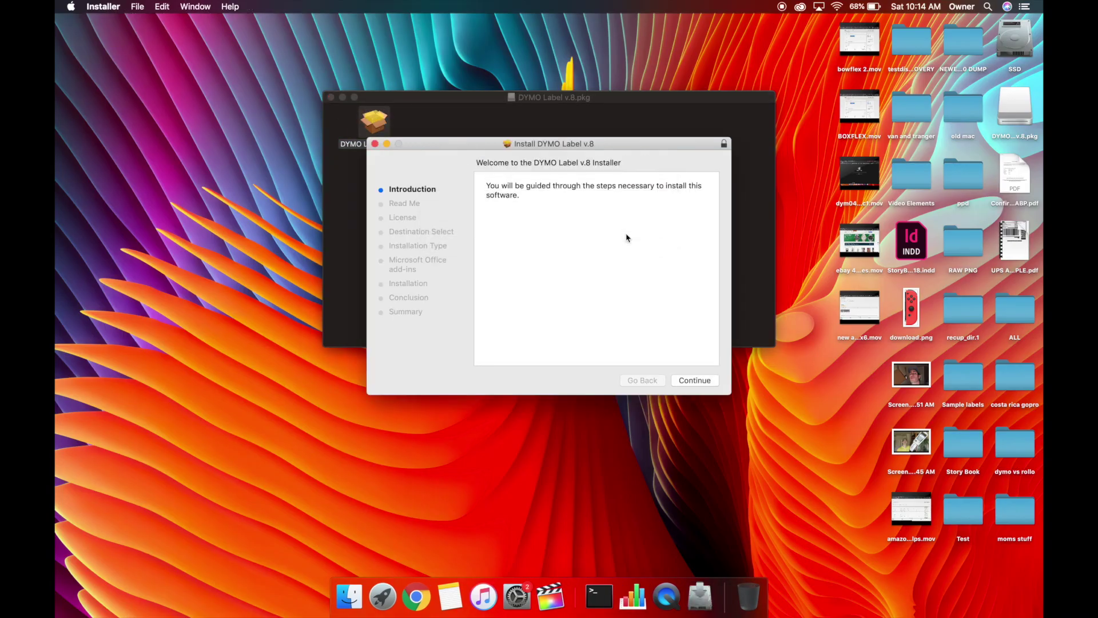
left_click(692, 380)
left_click(692, 382)
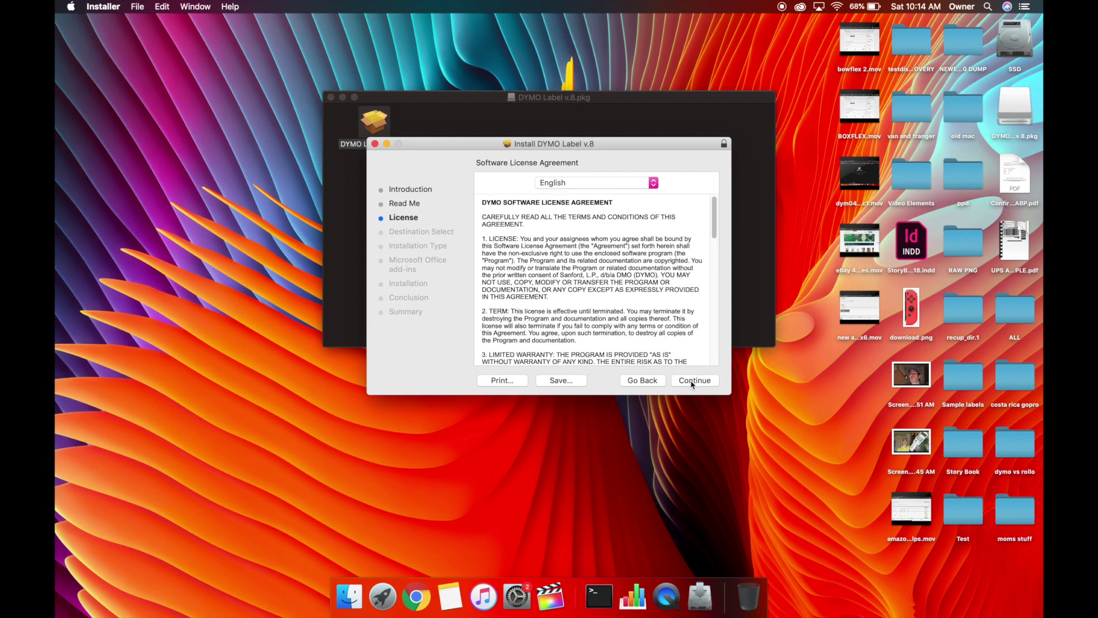
left_click(692, 382)
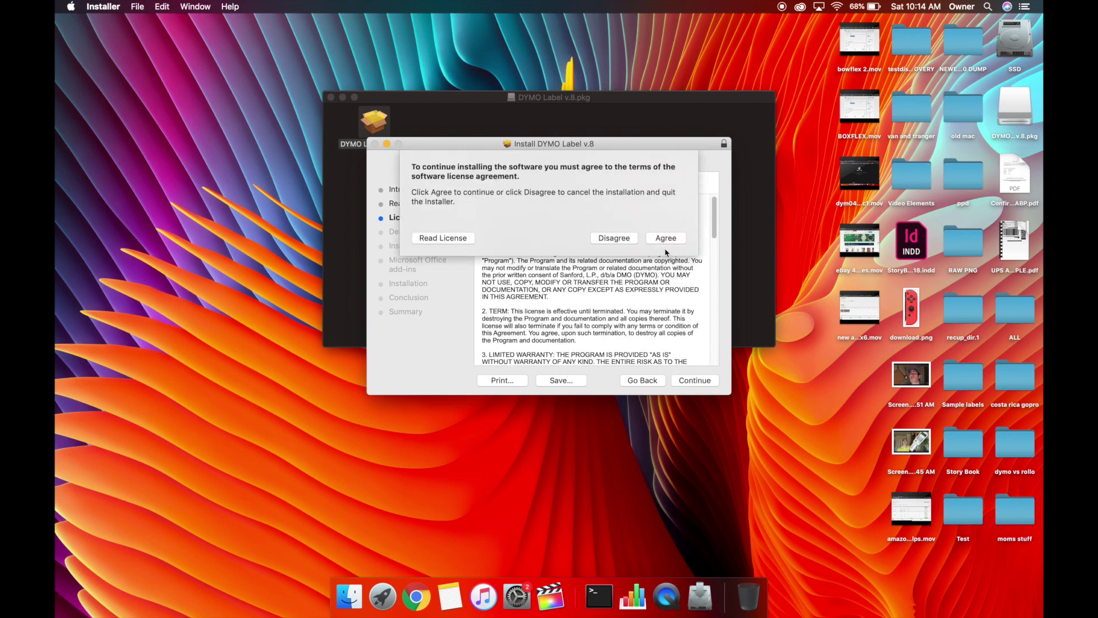
left_click(666, 239)
left_click(700, 383)
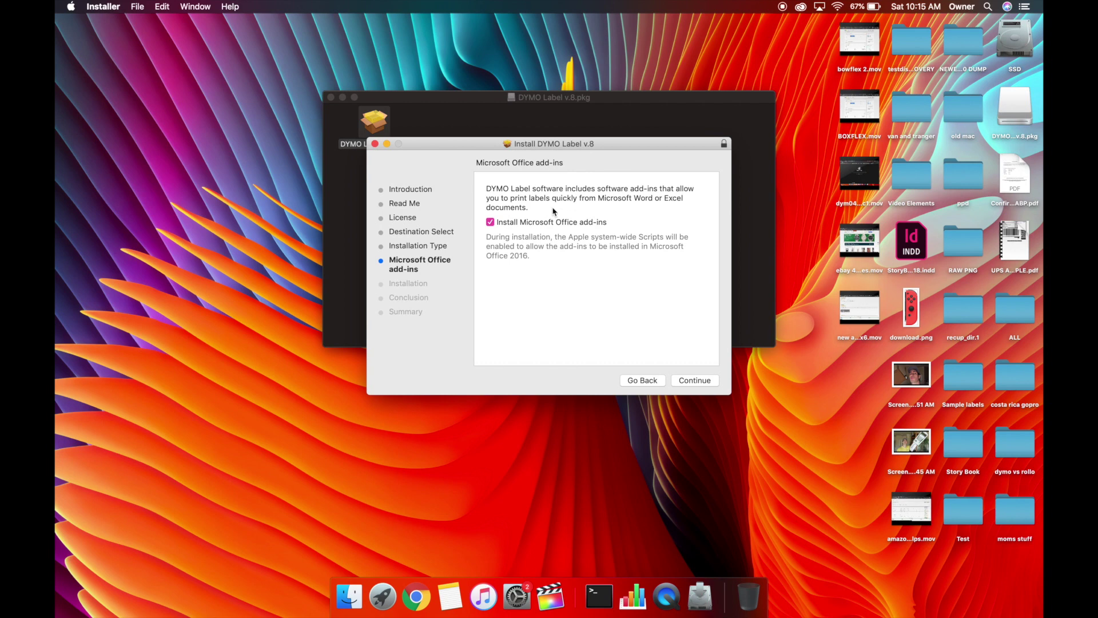
Install DYMO Label without the Microsoft Office add-ins and move the installer to the Trash.
left_click(517, 224)
left_click(692, 381)
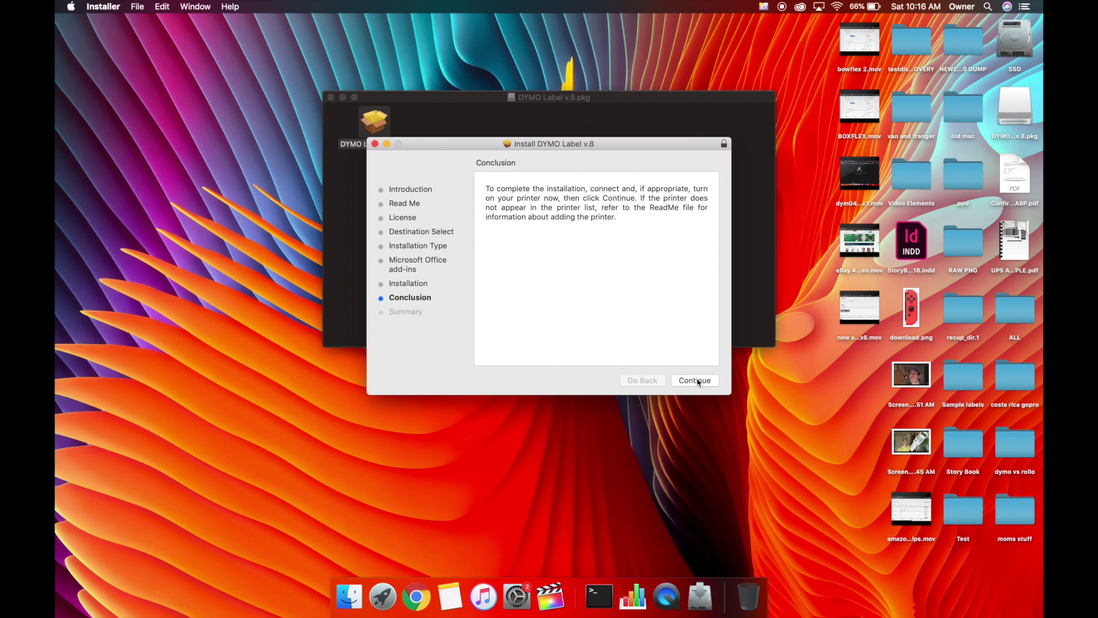
left_click(696, 380)
left_click(698, 380)
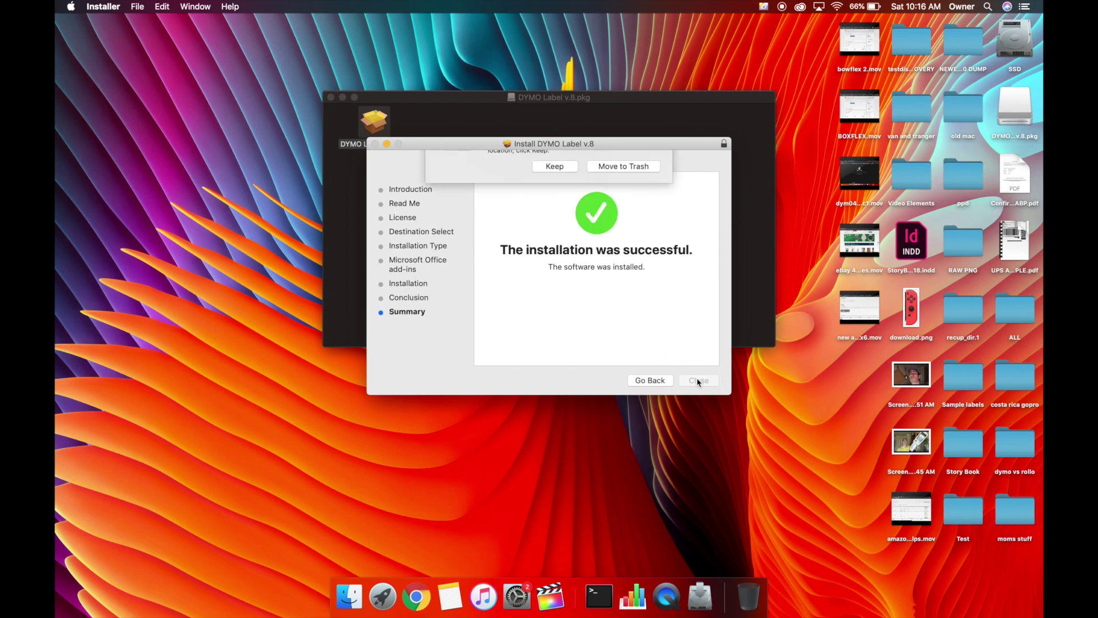
left_click(604, 211)
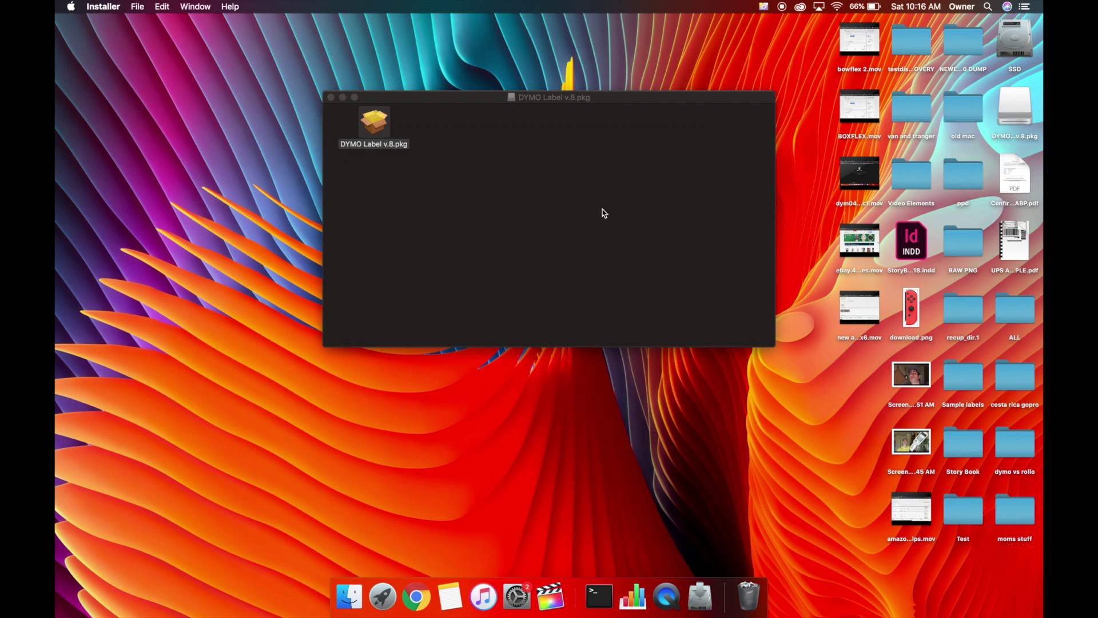
left_click(985, 7)
Search Spotlight for 'dymo' and launch DYMO Label, bringing its window forward.
type("dymo")
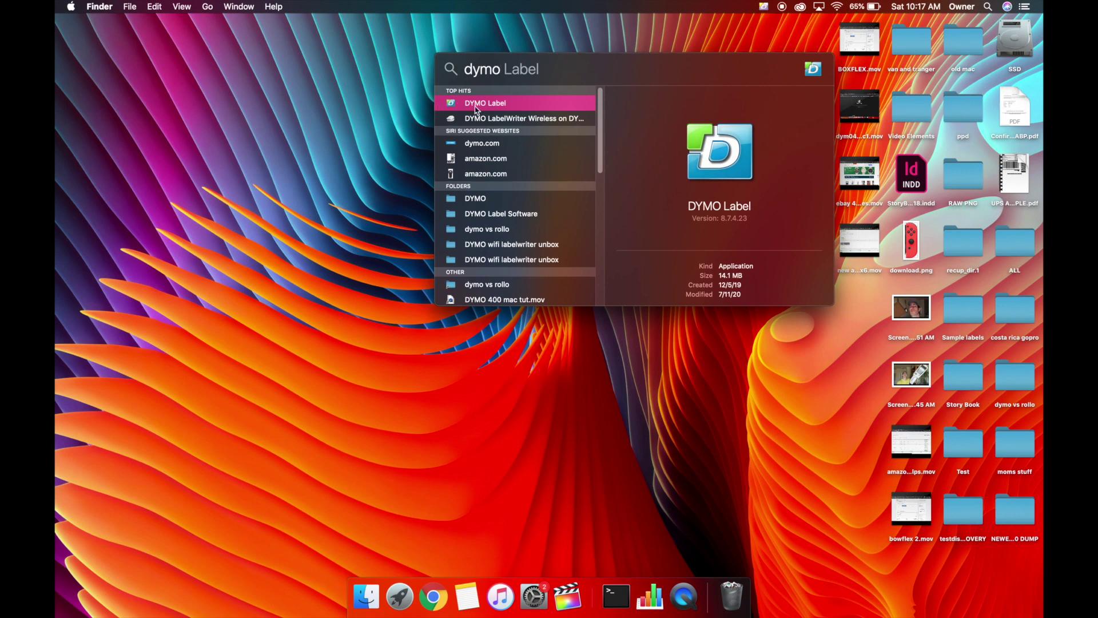
double_click(475, 106)
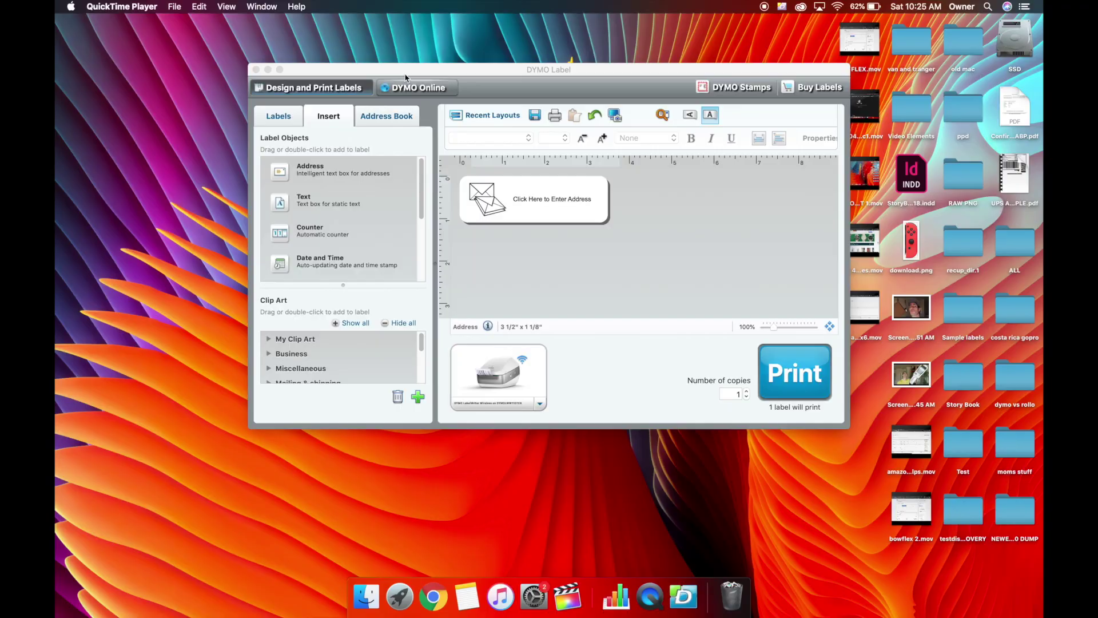
left_click(797, 381)
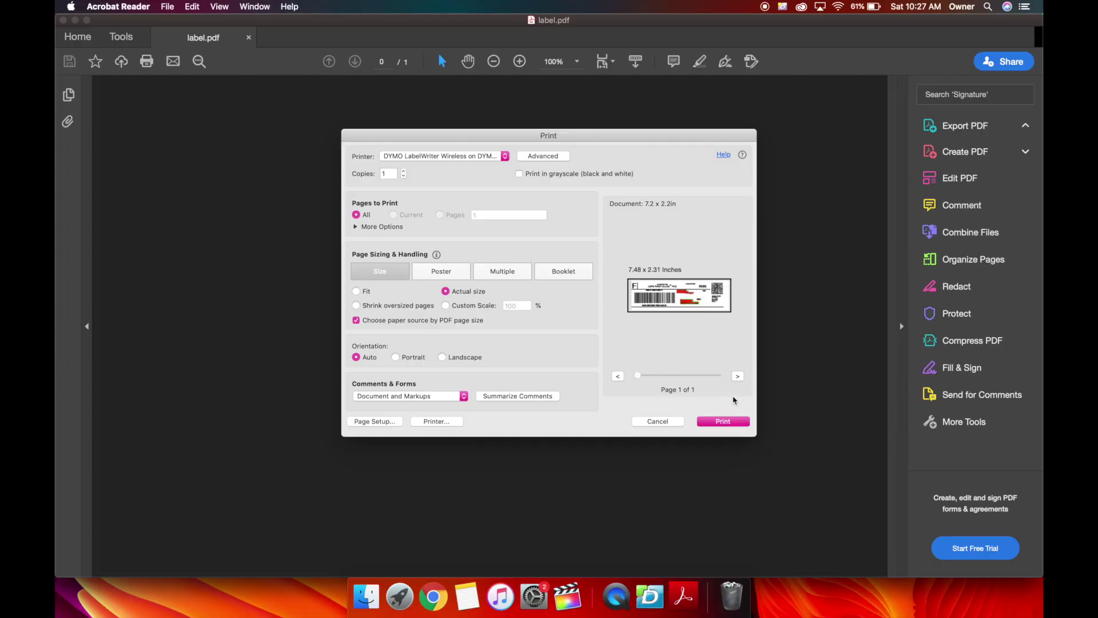
Print label.pdf on the DYMO LabelWriter Wireless, then view the Mac's printer list.
left_click(722, 421)
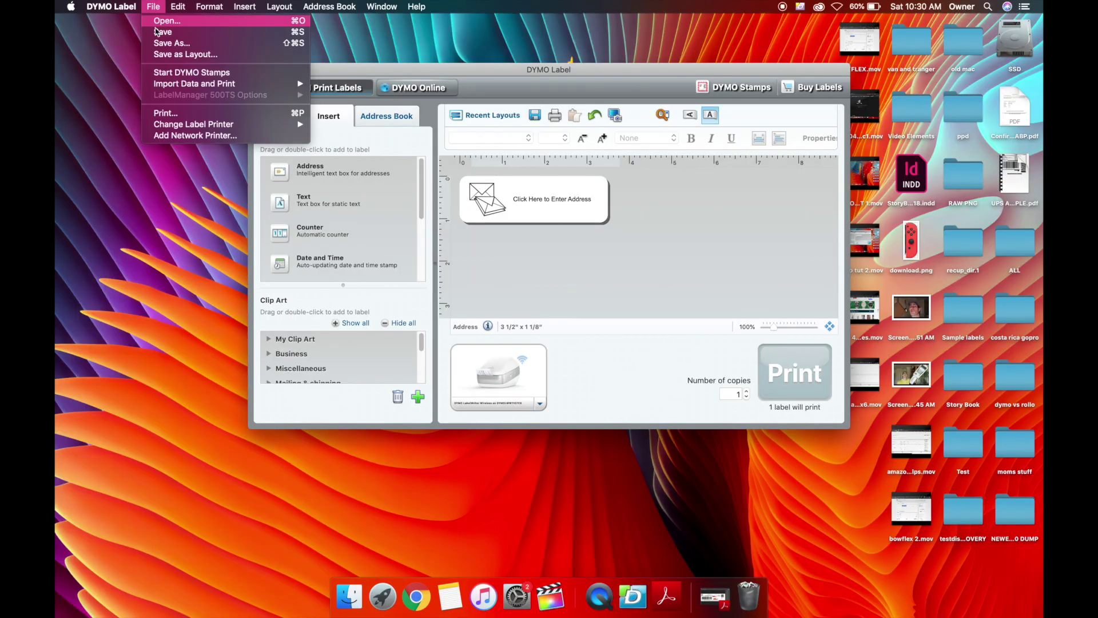
left_click(171, 135)
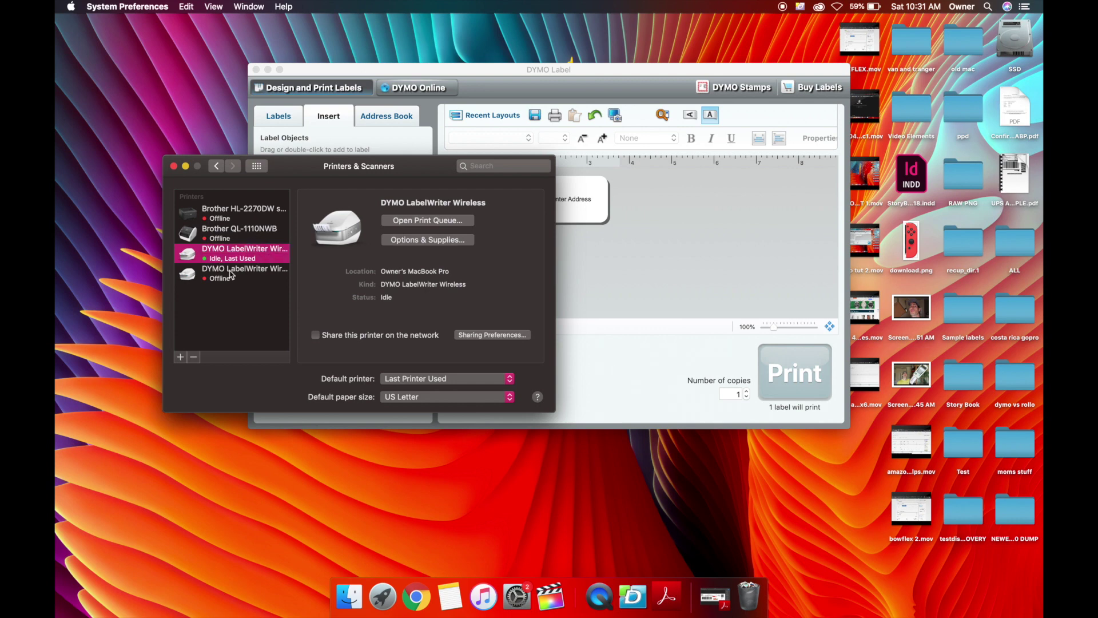
Rename the idle DYMO LabelWriter printer to 'DYMO LabelWriter WIRED'.
right_click(233, 256)
left_click(269, 252)
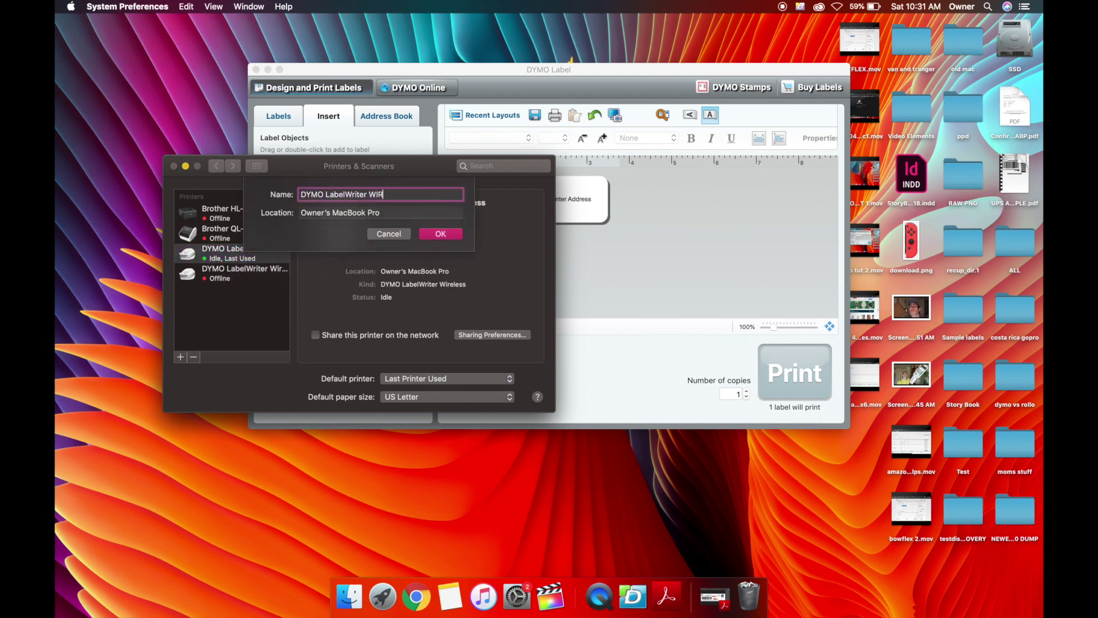
key("Return")
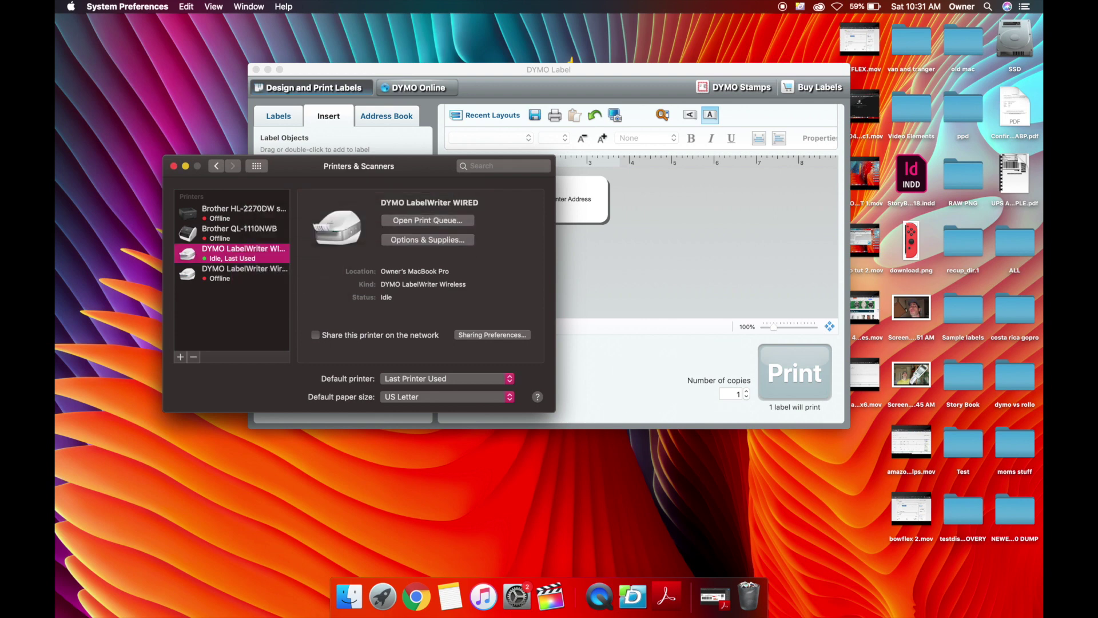
left_click(590, 61)
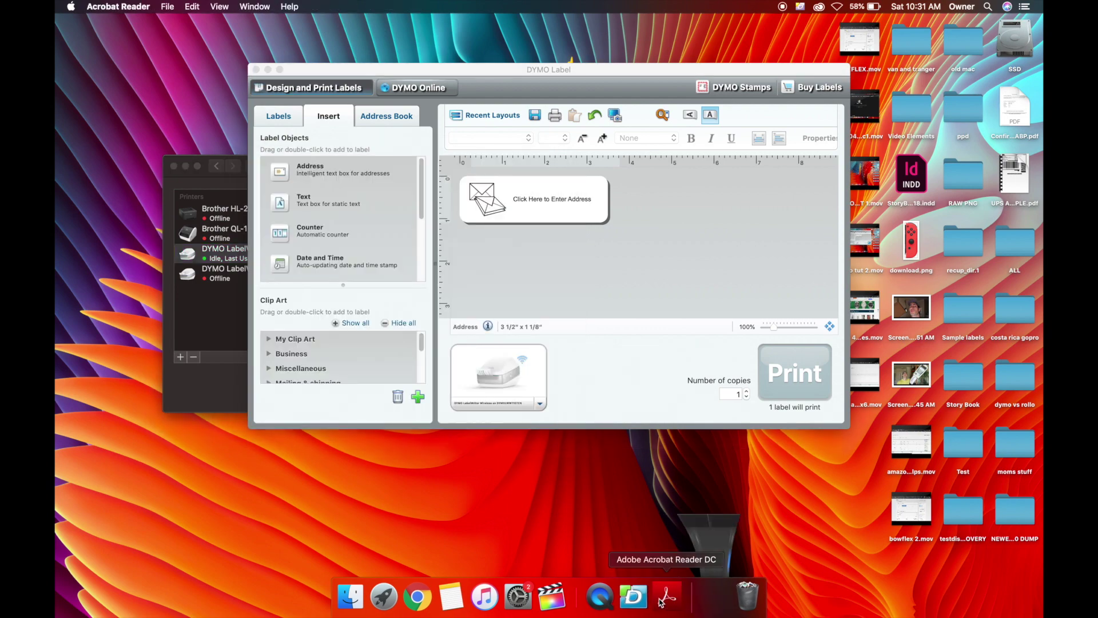
Print label.pdf from Acrobat on the DYMO LabelWriter WIRED printer.
left_click(666, 596)
key("super+p")
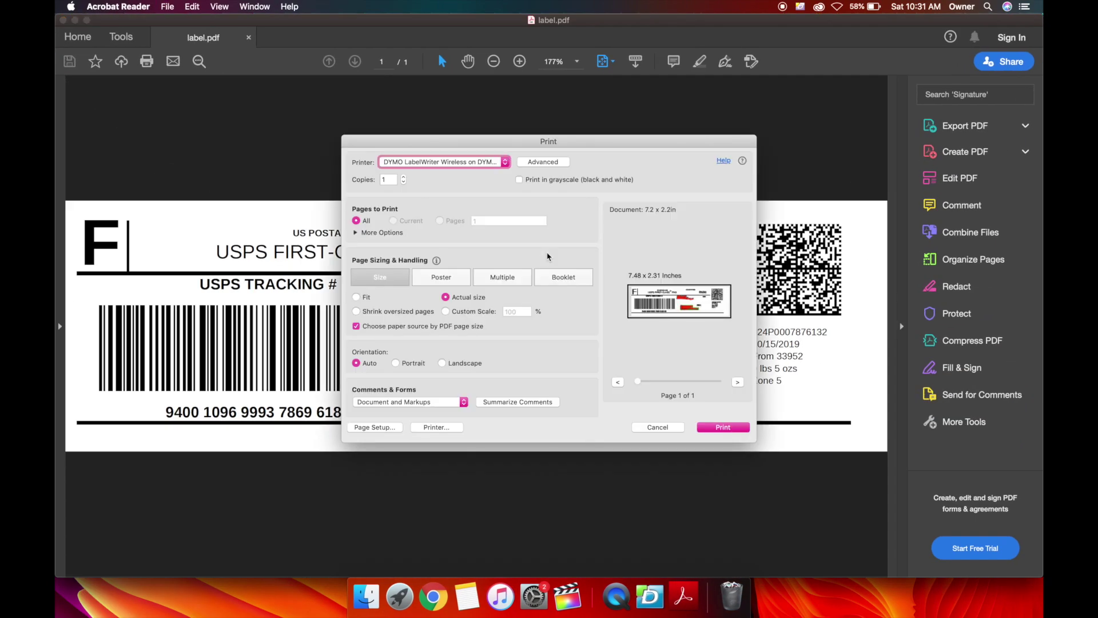
left_click(428, 161)
left_click(426, 153)
left_click(725, 429)
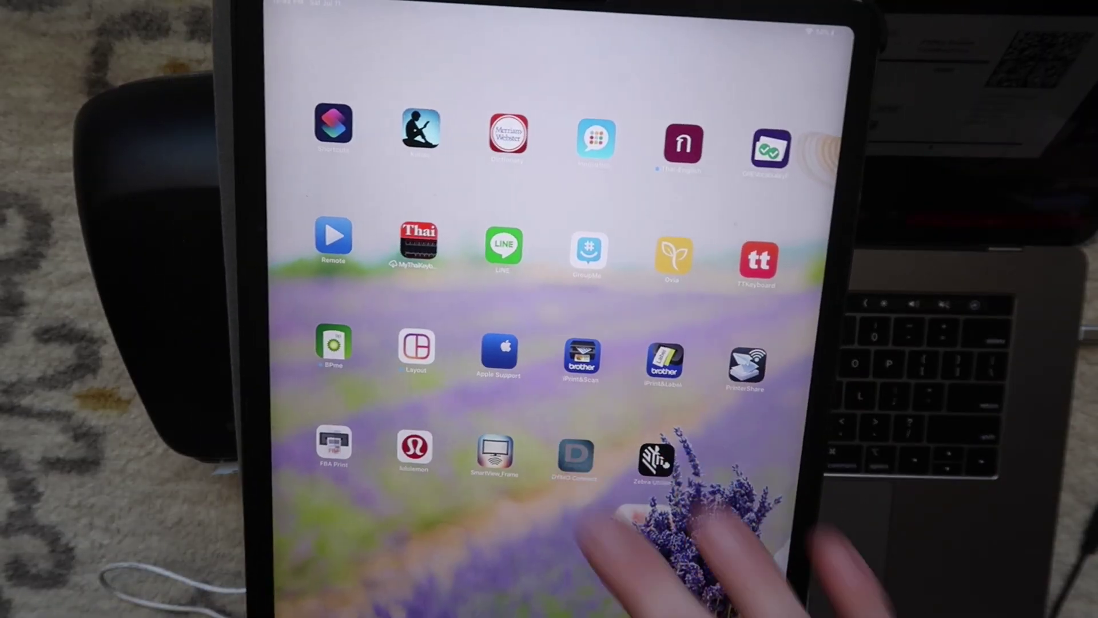
In DYMO Connect, view the printer list showing only MobileLabeler, then return home.
left_click(575, 455)
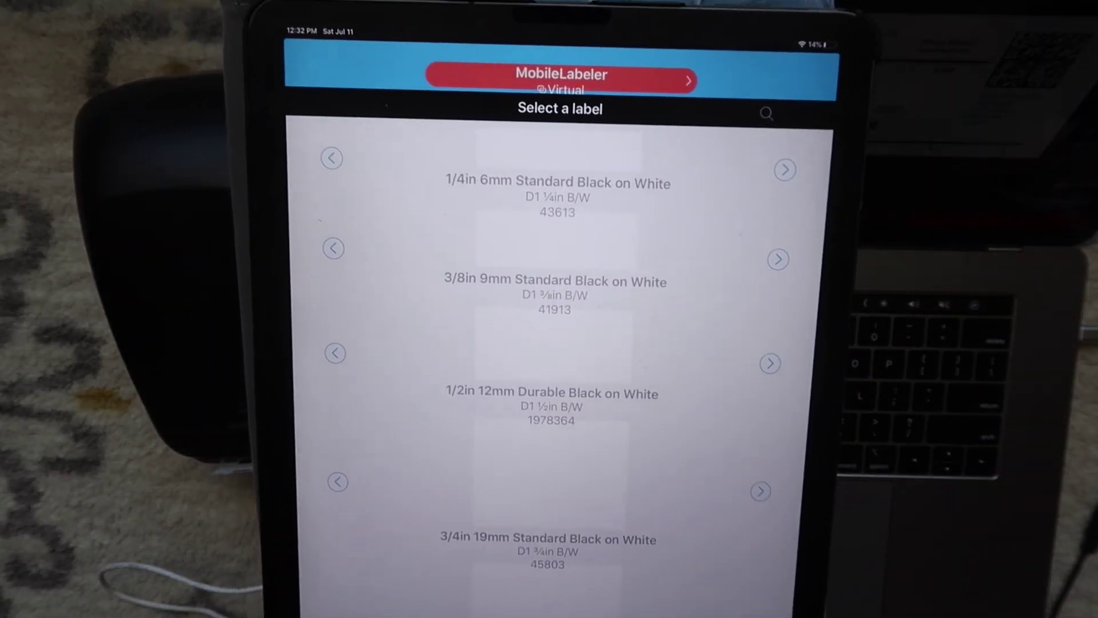
left_click(560, 79)
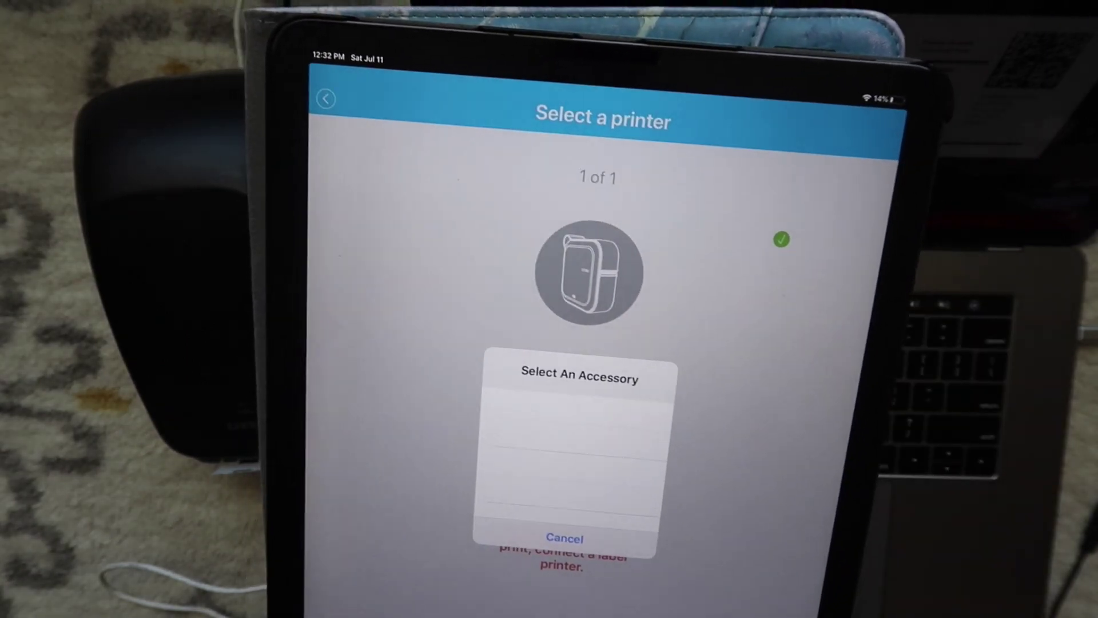
left_click(823, 423)
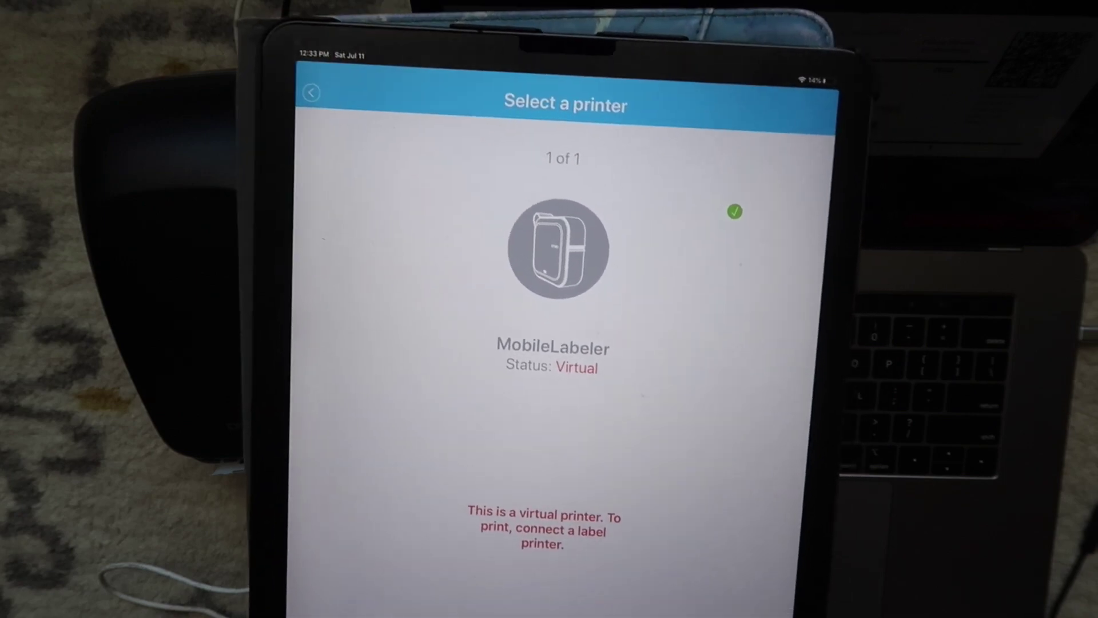
key("super+h")
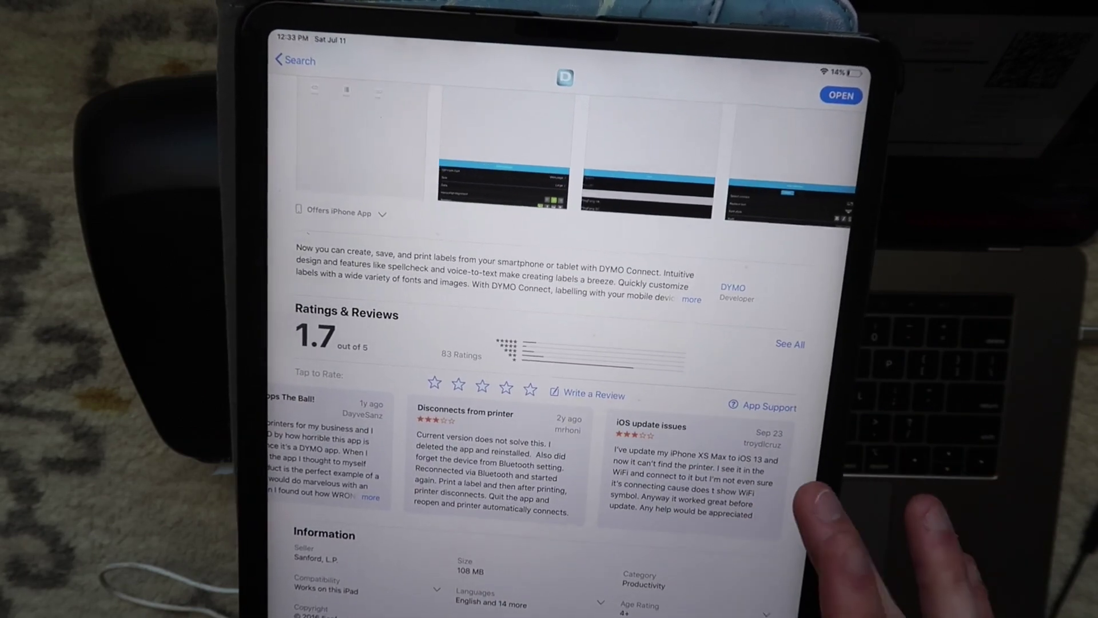
Swipe through DYMO Connect's Ratings & Reviews carousel on its App Store page.
scroll(555, 469, "right", 5)
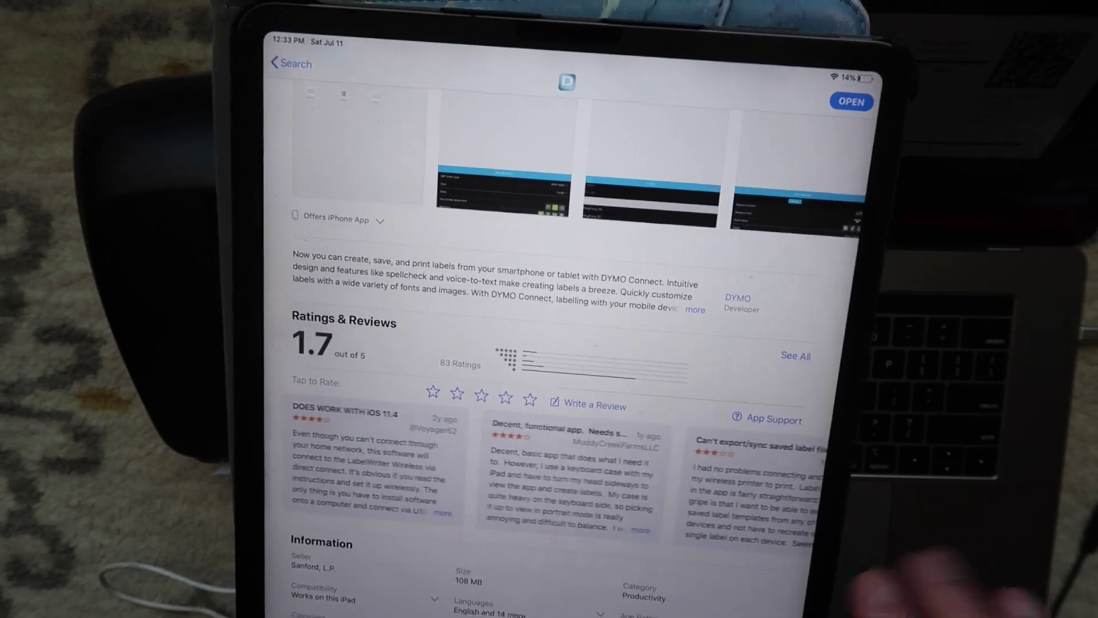